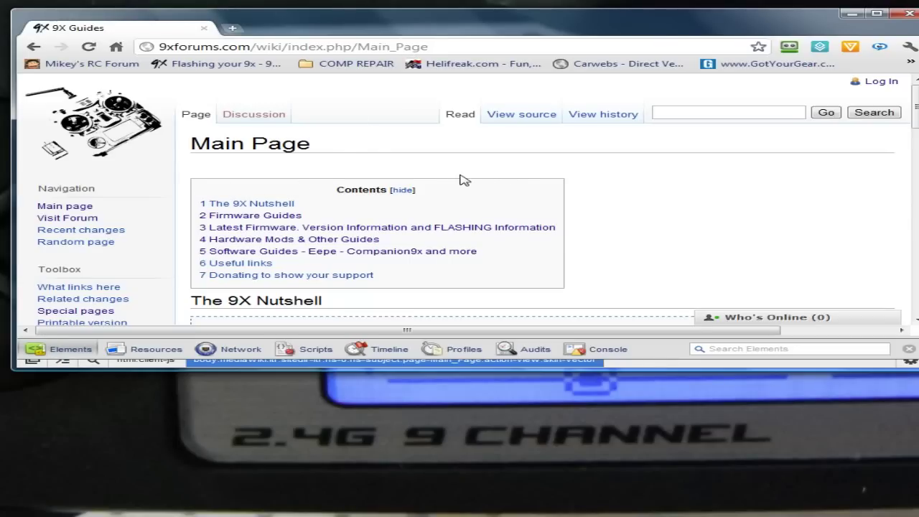
# Step: Open the "Flashing your 9x Radio" guide from Step 2 of the firmware section on the 9X wiki main page
pyautogui.scroll(-5, 465, 176)
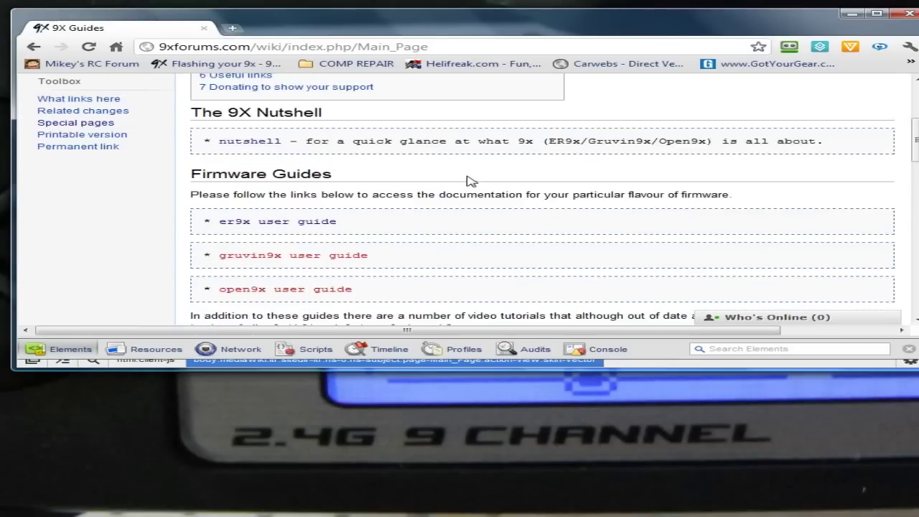
pyautogui.scroll(-7, 474, 189)
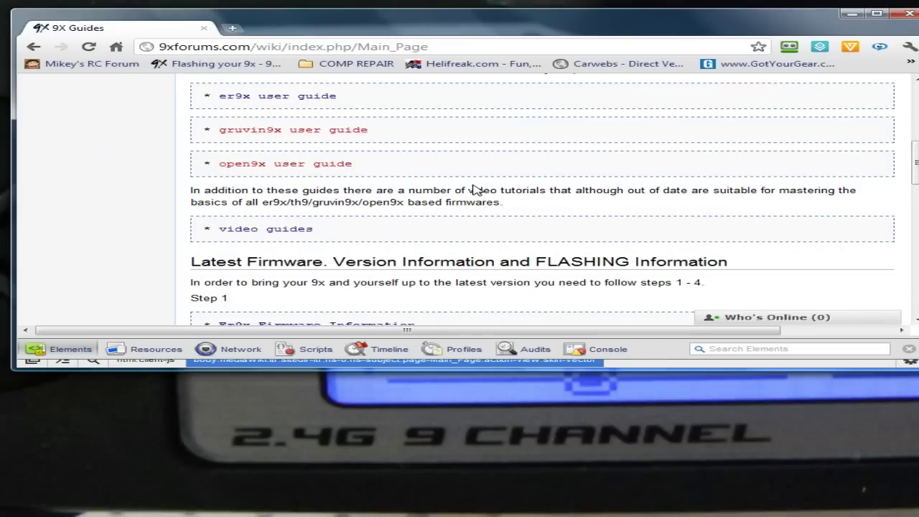
pyautogui.scroll(-2, 474, 191)
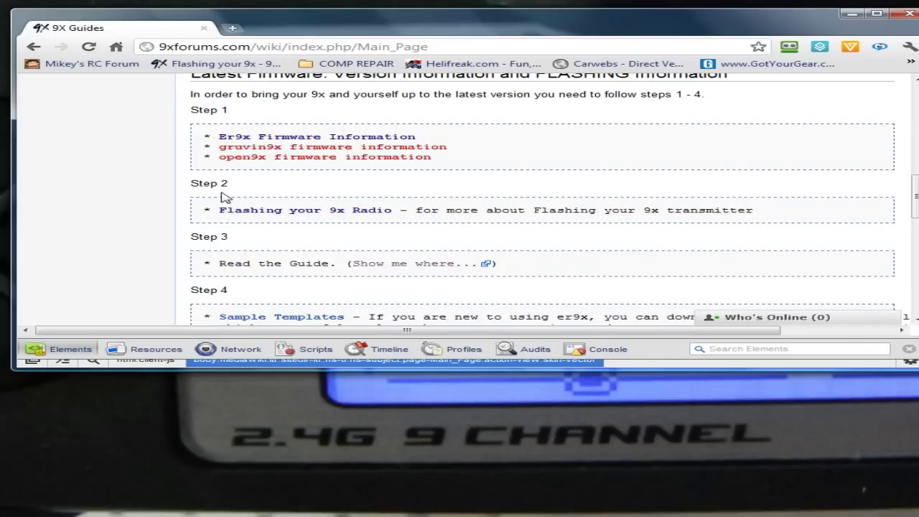
pyautogui.click(302, 213)
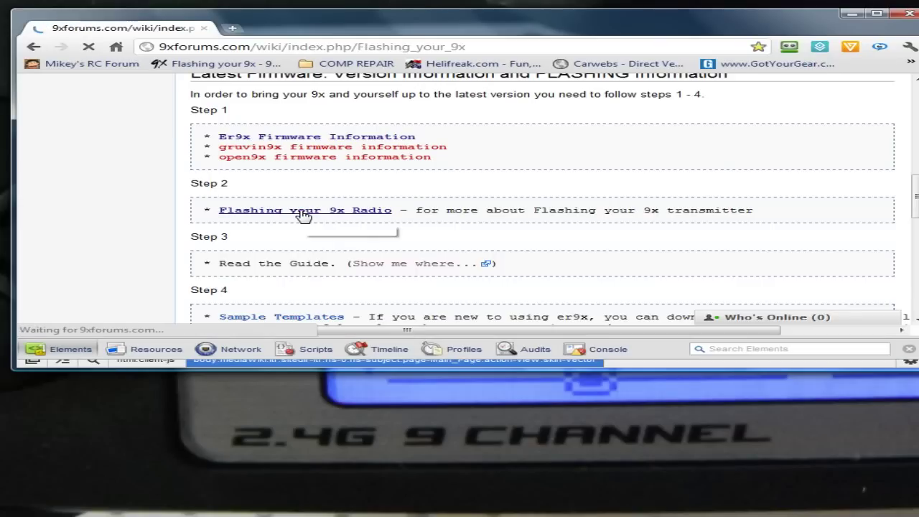
# Step: Go to the guide's section on choosing an Eeprom editor and open the Eepe Eeprom Editor project page
pyautogui.scroll(-2, 424, 174)
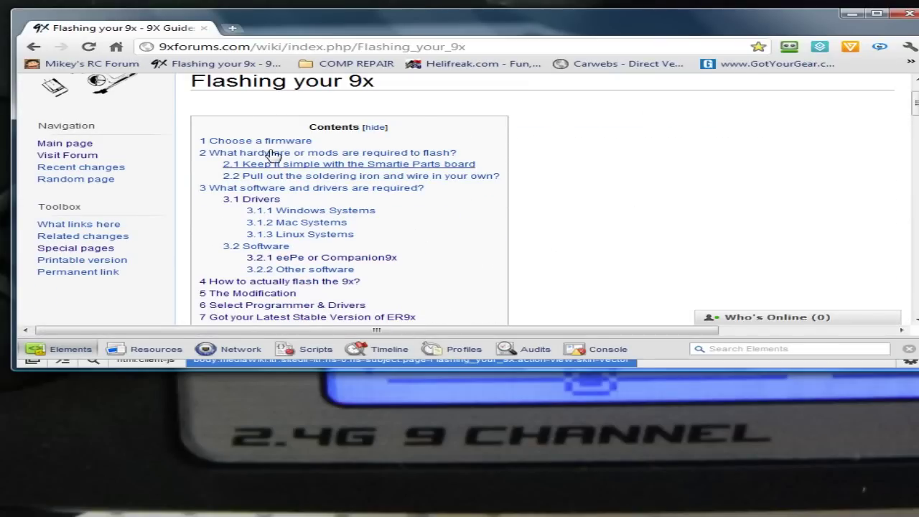
pyautogui.scroll(-2, 557, 209)
pyautogui.scroll(-2, 562, 208)
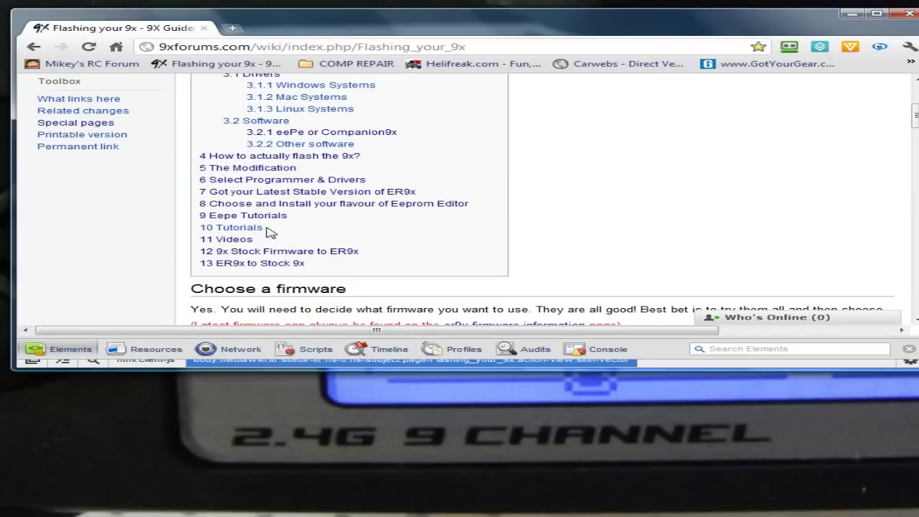
pyautogui.click(392, 208)
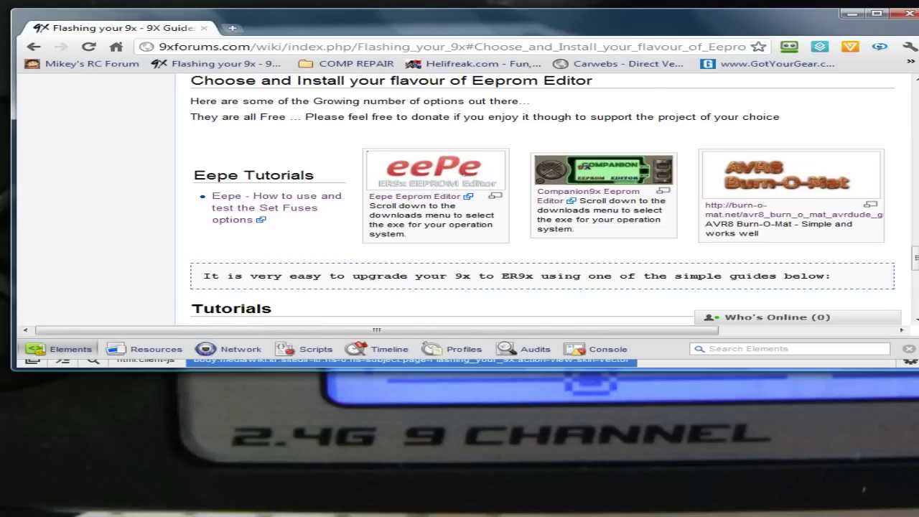
pyautogui.click(428, 200)
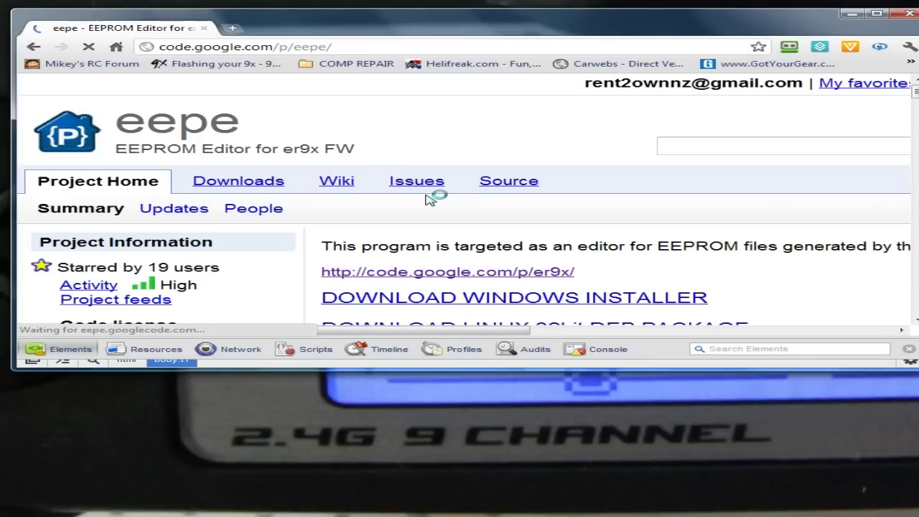
# Step: Enlarge the eepe project page, download the Windows installer and launch the setup
pyautogui.hotkey('ctrl', '+')
pyautogui.hotkey('ctrl', '+')
pyautogui.scroll(-2, 635, 195)
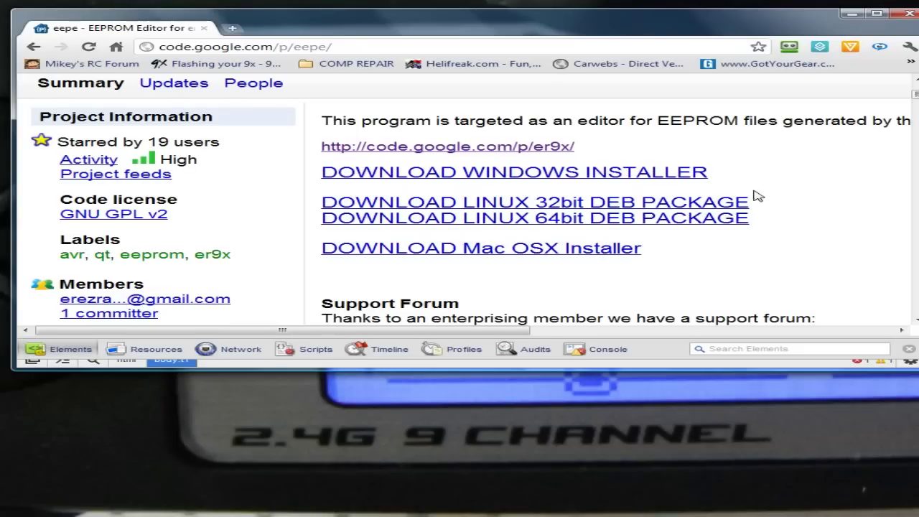
pyautogui.click(473, 177)
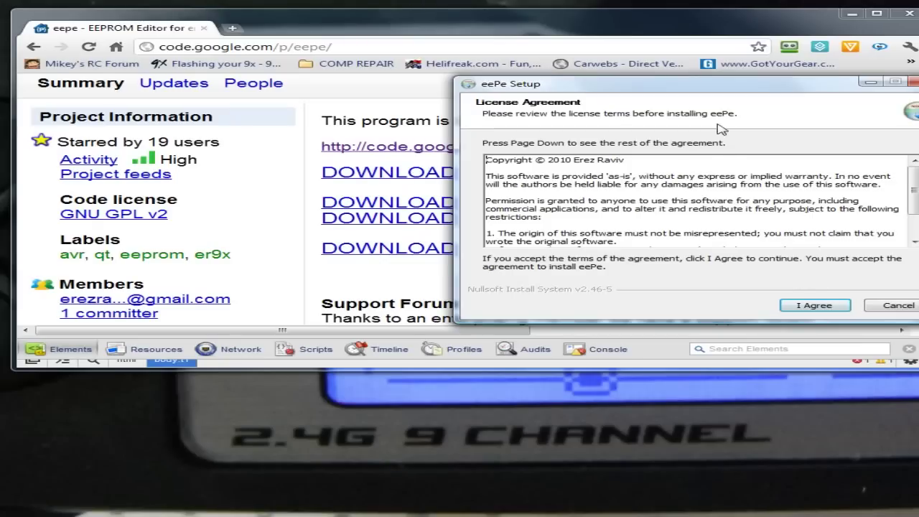
# Step: Accept the license, install the eePe component in C:\Program Files\eePe\ and launch the EEPROM editor
pyautogui.moveTo(709, 91); pyautogui.dragTo(466, 70)
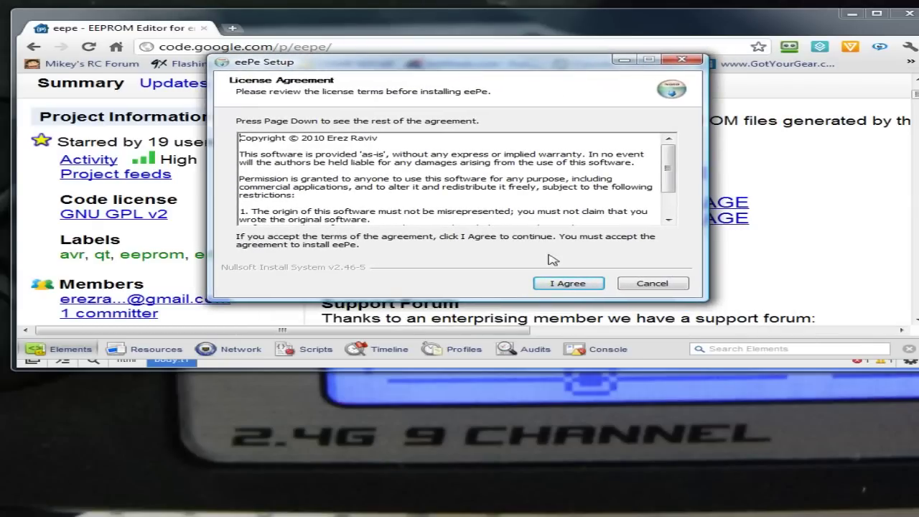
pyautogui.click(571, 285)
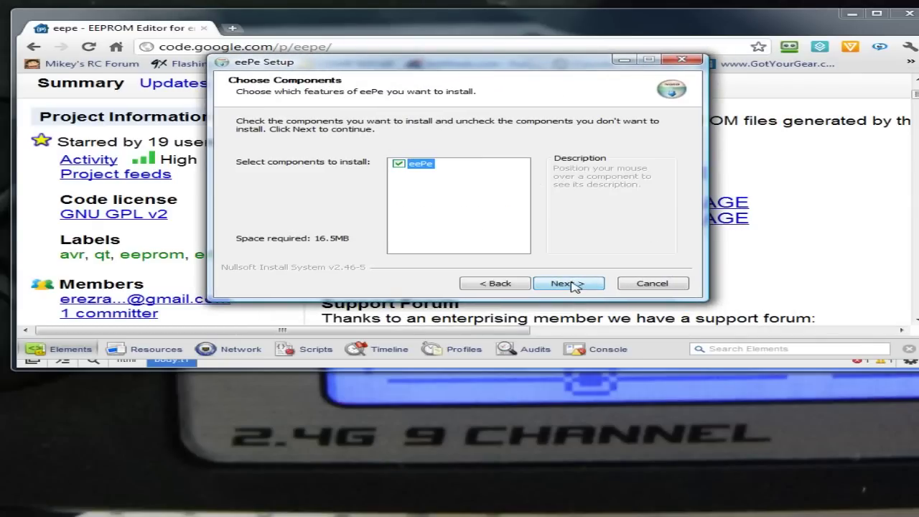
pyautogui.click(851, 14)
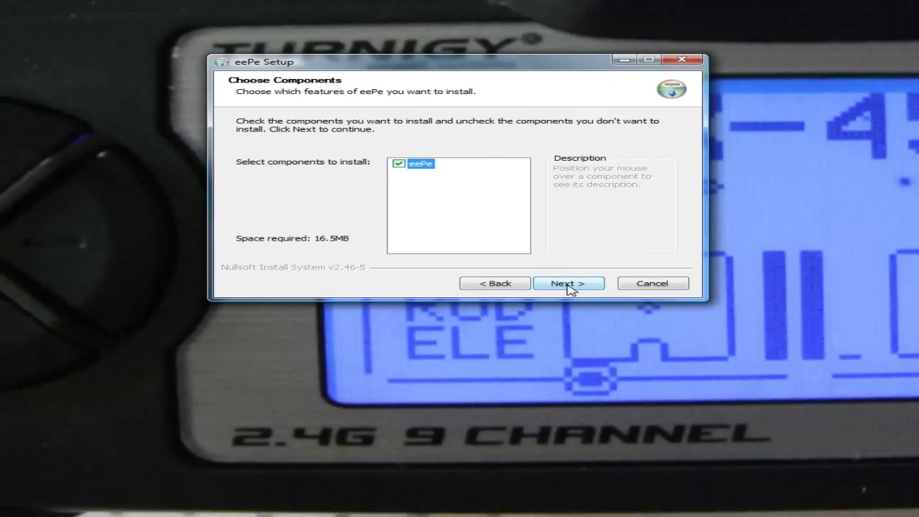
pyautogui.click(569, 285)
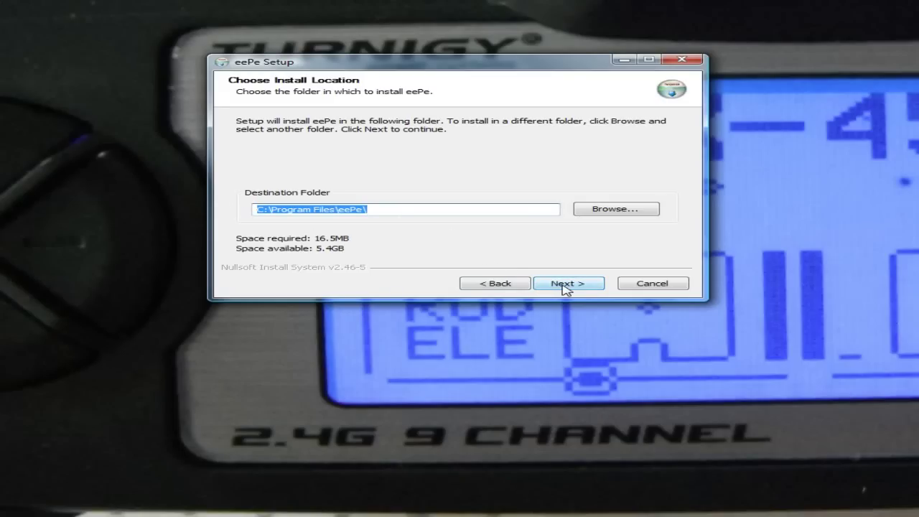
pyautogui.click(565, 286)
pyautogui.click(564, 284)
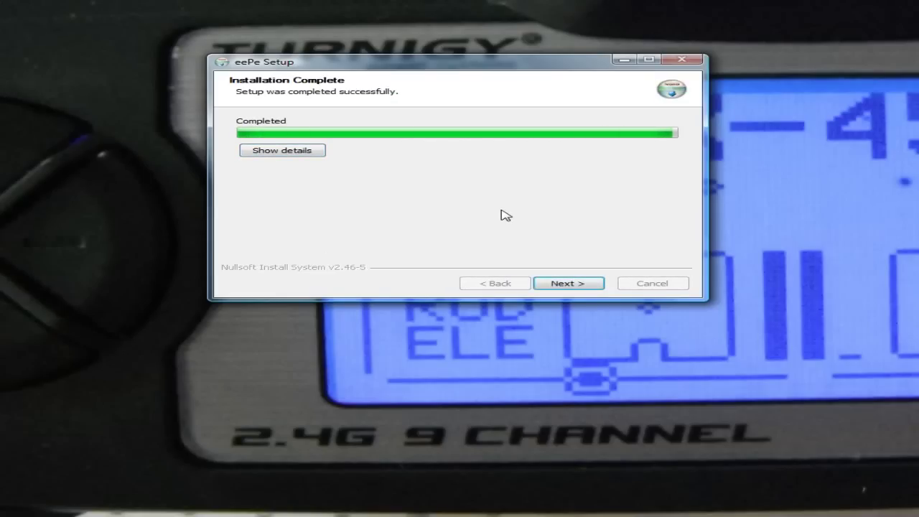
pyautogui.click(569, 285)
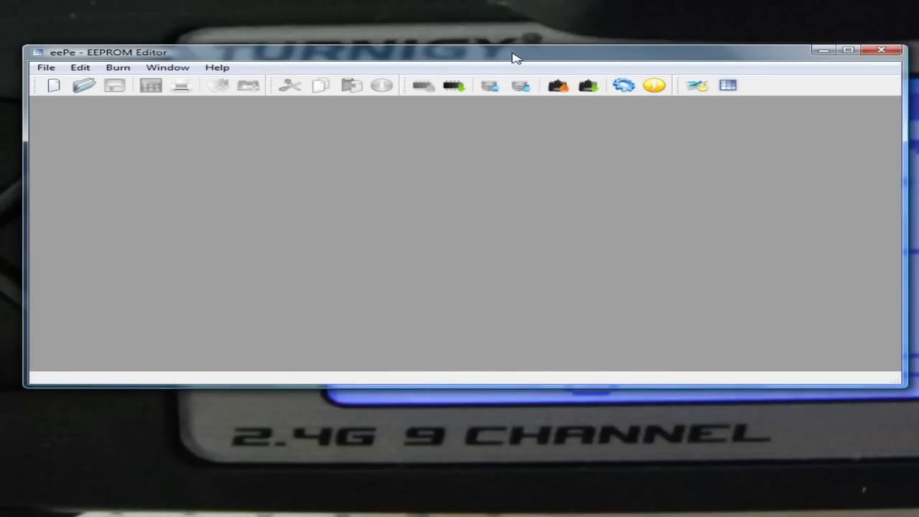
pyautogui.moveTo(510, 58); pyautogui.dragTo(504, 43)
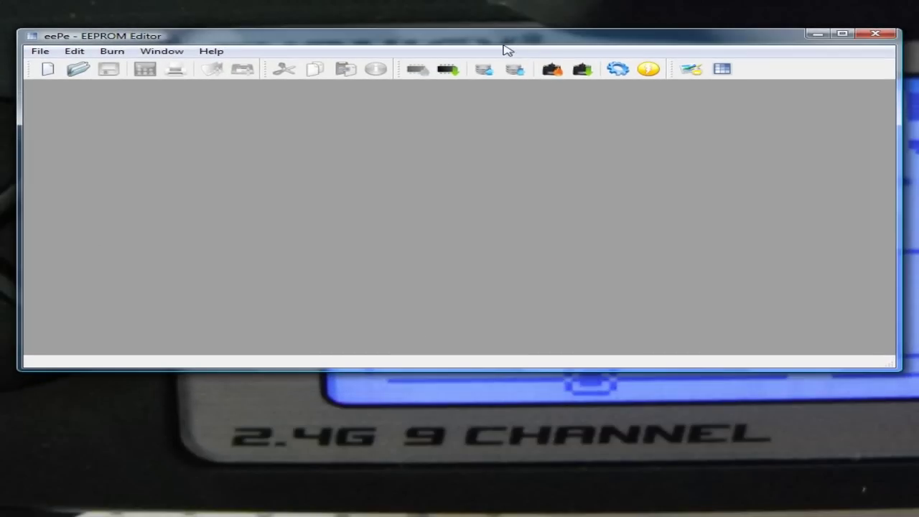
# Step: Open the AVRDUDE configuration and check that its location points to avrdude.exe in the eePe program folder
pyautogui.click(618, 71)
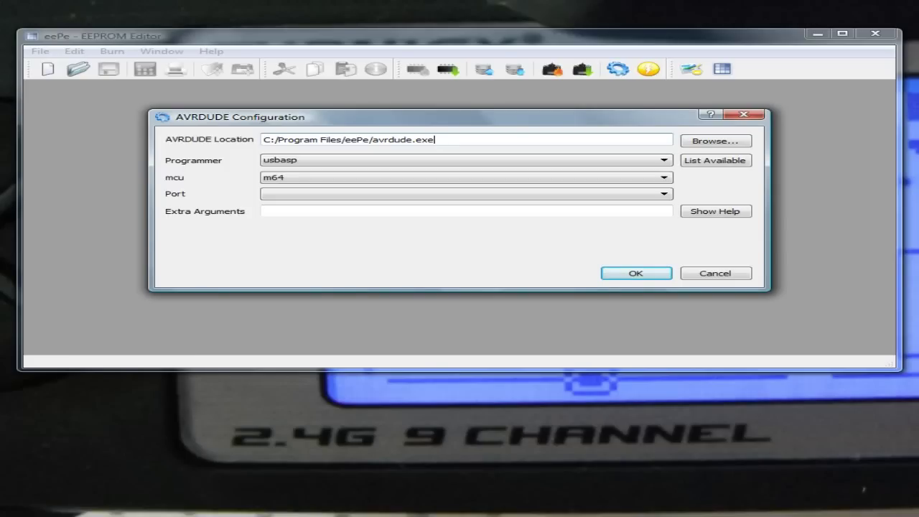
pyautogui.moveTo(435, 139); pyautogui.dragTo(268, 139)
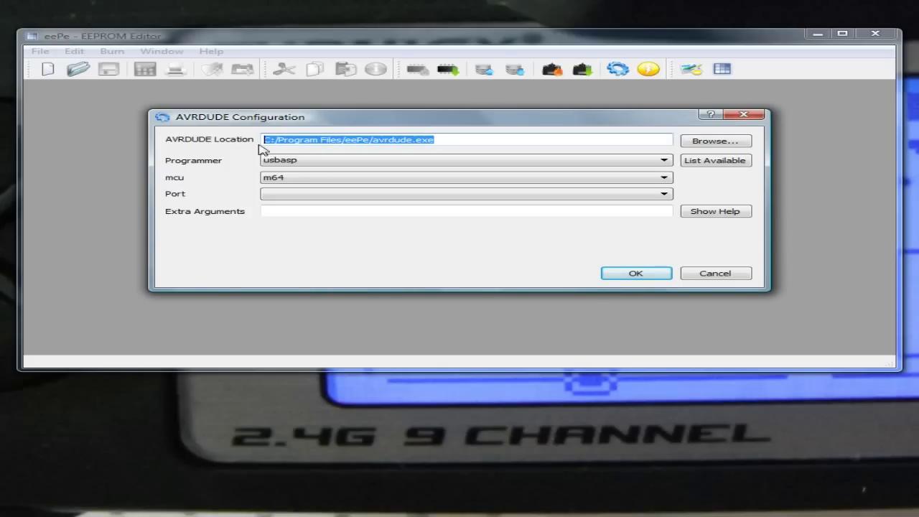
pyautogui.click(345, 139)
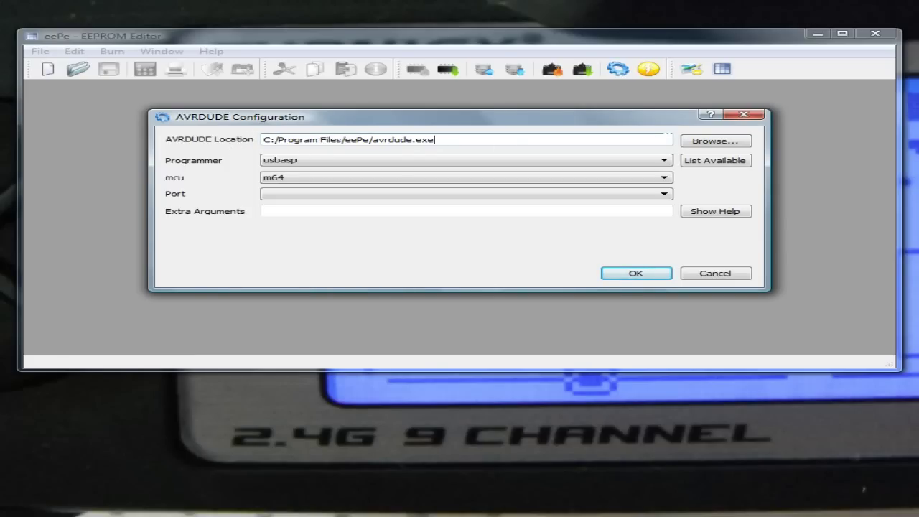
pyautogui.click(711, 142)
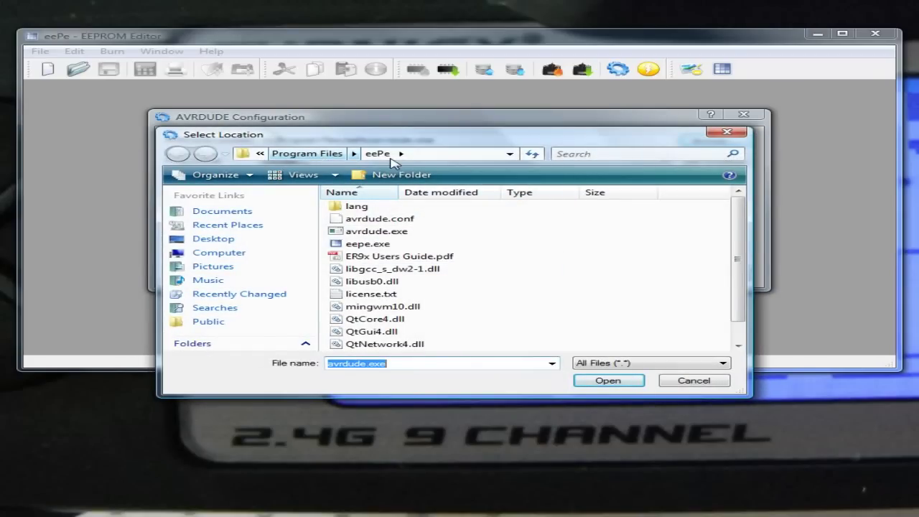
pyautogui.click(384, 235)
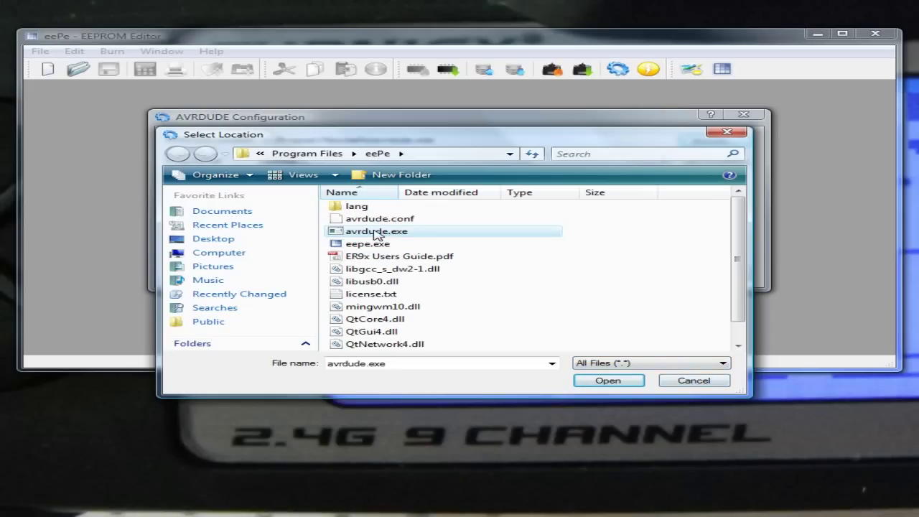
pyautogui.click(694, 382)
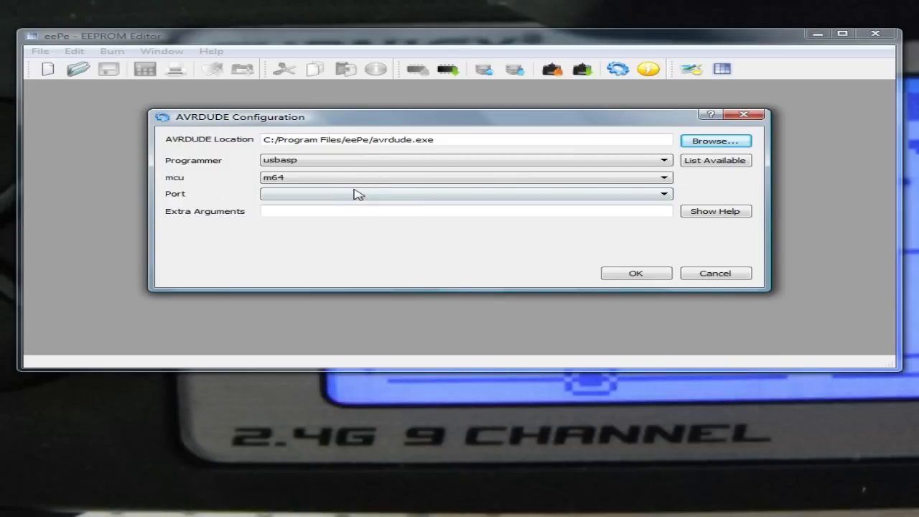
# Step: Select usbasp as the AVRDUDE programmer and keep m64 as the mcu
pyautogui.click(665, 160)
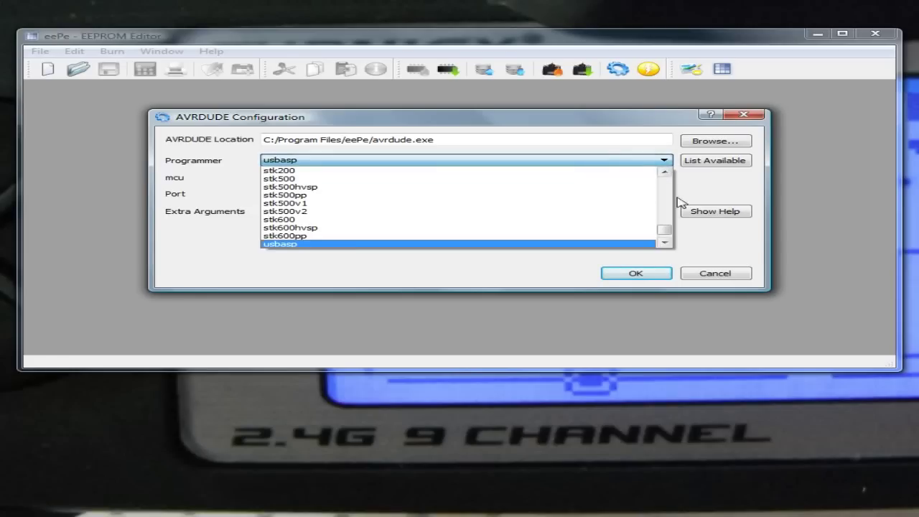
pyautogui.moveTo(664, 230)
pyautogui.mouseDown()
pyautogui.moveTo(671, 180)
pyautogui.moveTo(664, 232)
pyautogui.mouseUp()
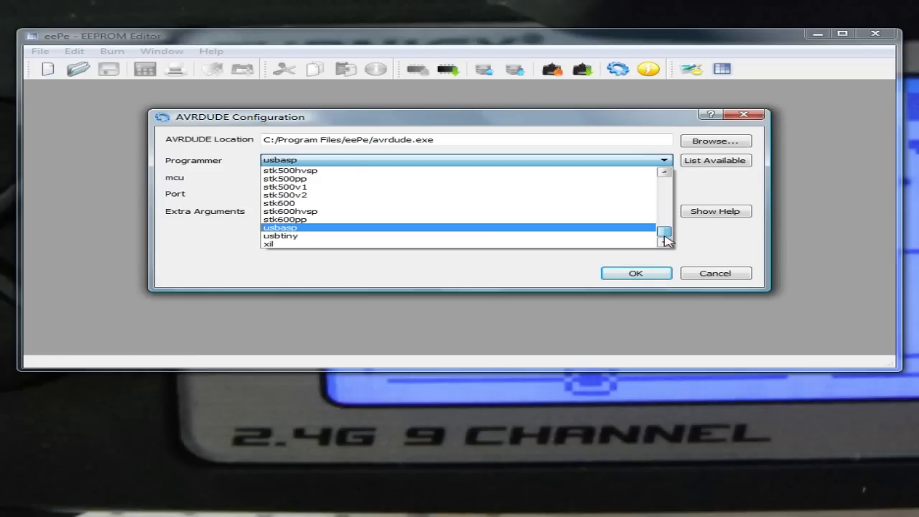
pyautogui.click(433, 229)
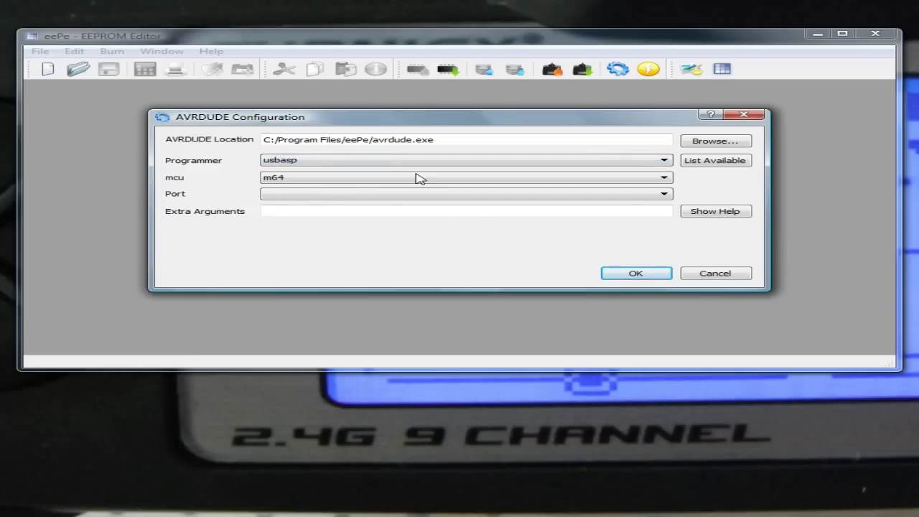
pyautogui.click(666, 180)
pyautogui.click(665, 180)
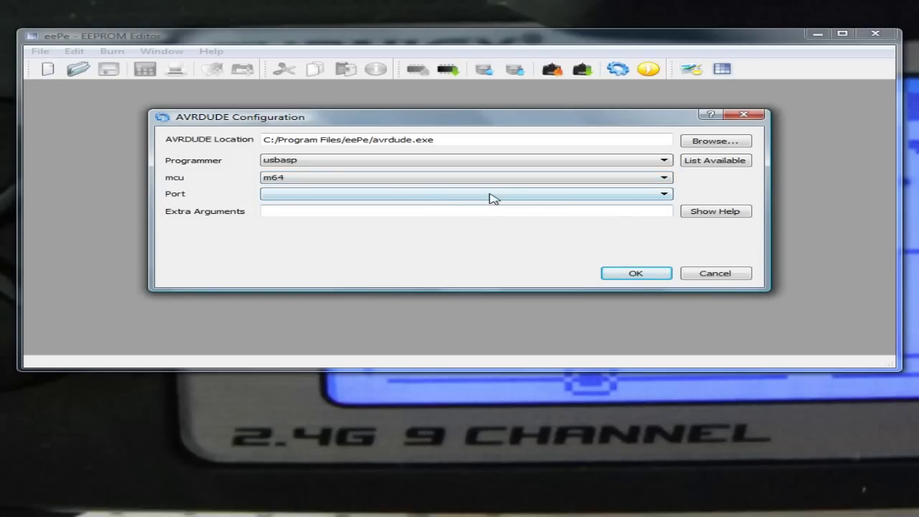
# Step: Review the available AVRDUDE ports, set the port to the blank entry and accept the configuration
pyautogui.click(654, 199)
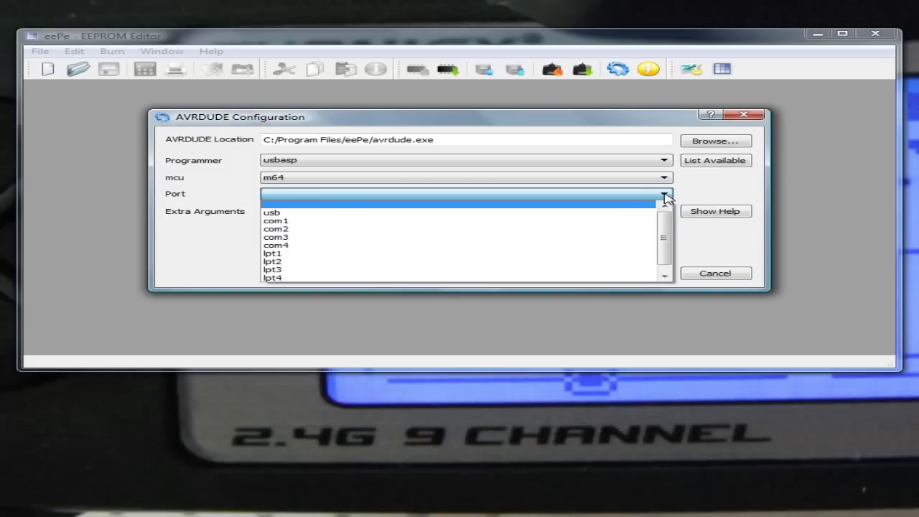
pyautogui.click(666, 197)
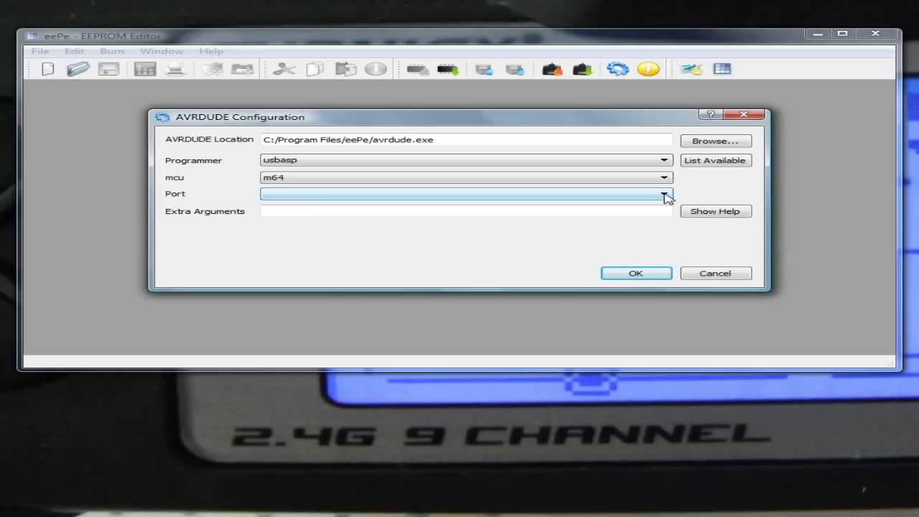
pyautogui.click(666, 197)
pyautogui.click(666, 196)
pyautogui.click(666, 197)
pyautogui.click(514, 209)
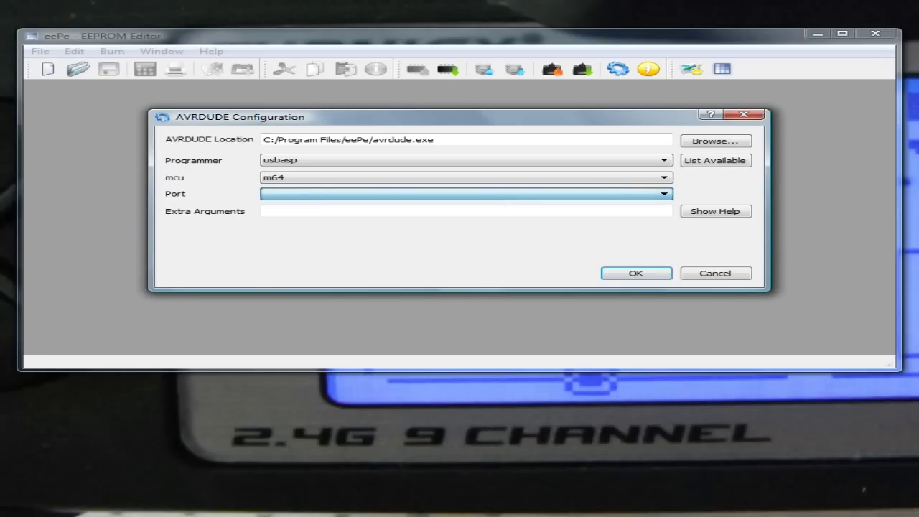
pyautogui.click(602, 195)
pyautogui.click(564, 206)
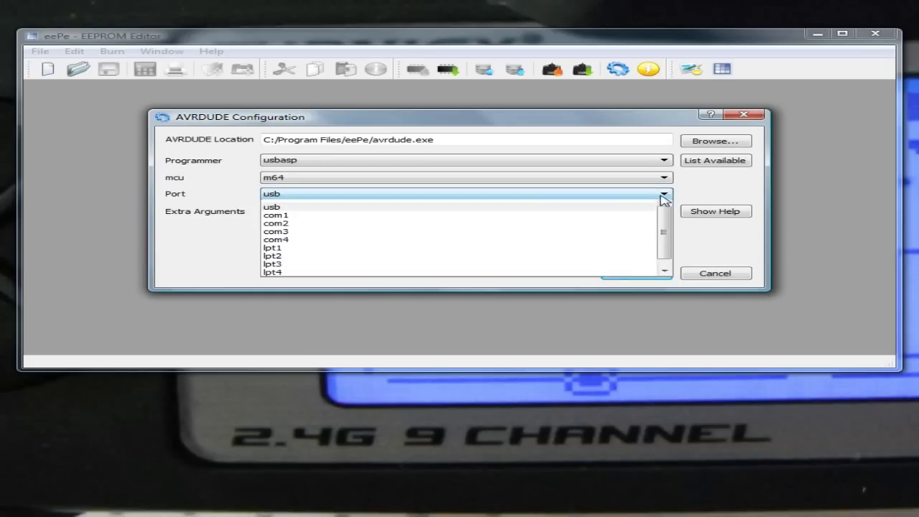
pyautogui.click(610, 206)
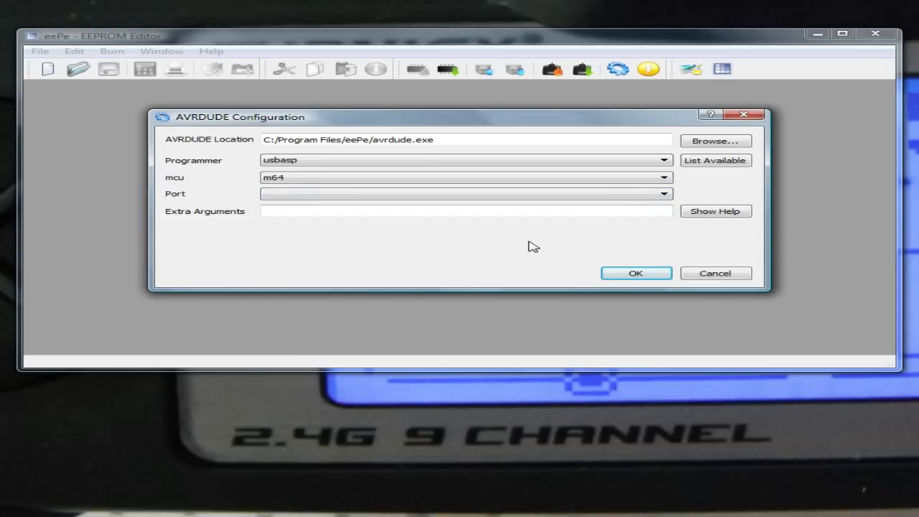
pyautogui.click(642, 273)
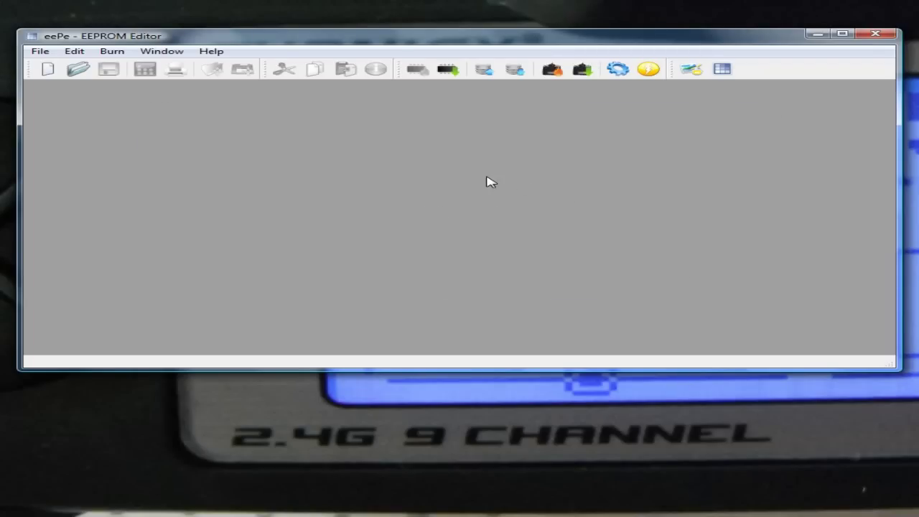
# Step: Open the preferences and review the available default channel orders
pyautogui.click(41, 52)
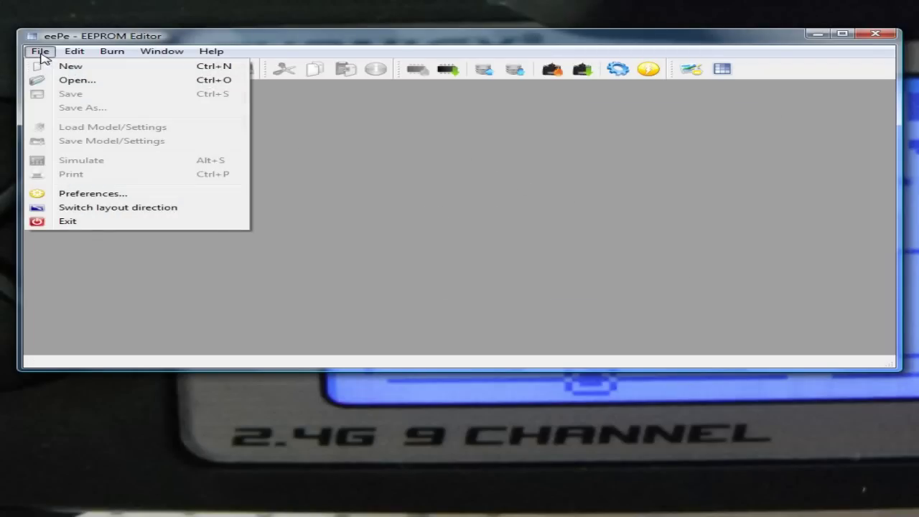
pyautogui.click(99, 199)
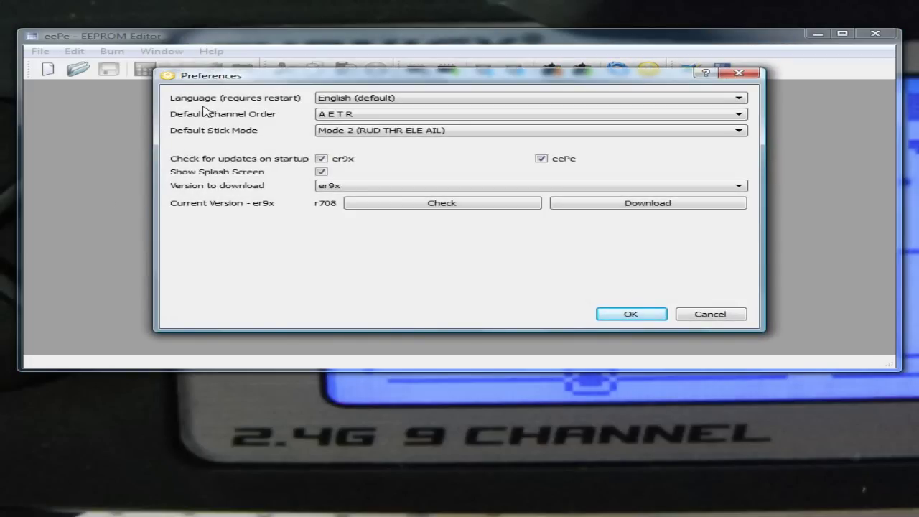
pyautogui.click(460, 115)
pyautogui.scroll(5, 725, 176)
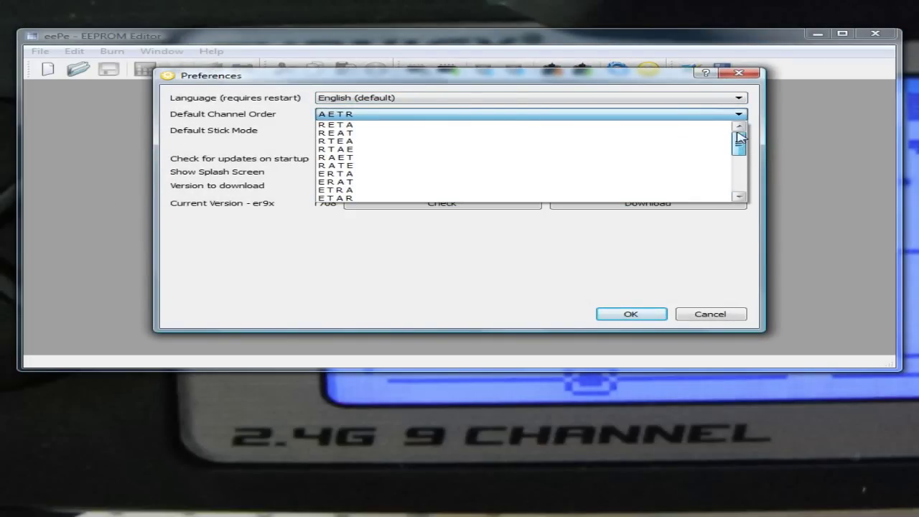
pyautogui.click(489, 124)
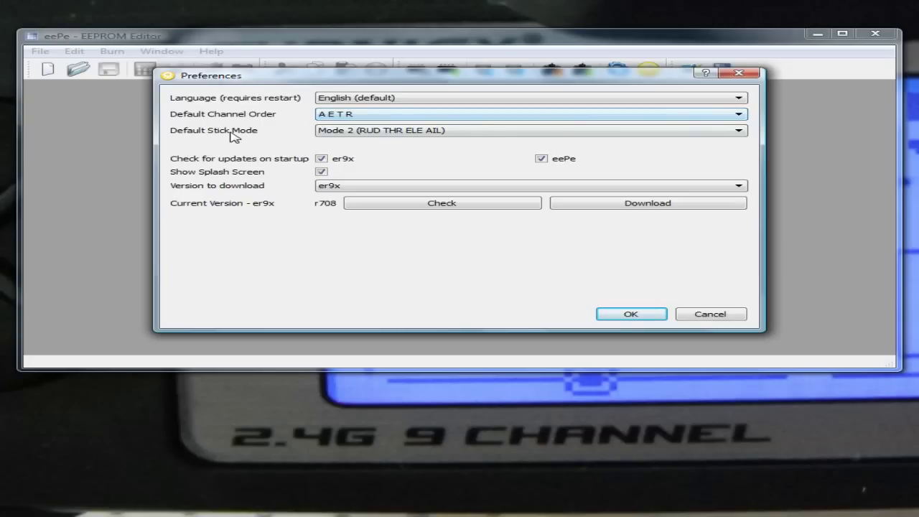
# Step: Set the default channel order to R E T A
pyautogui.click(623, 116)
pyautogui.moveTo(739, 172); pyautogui.dragTo(742, 139)
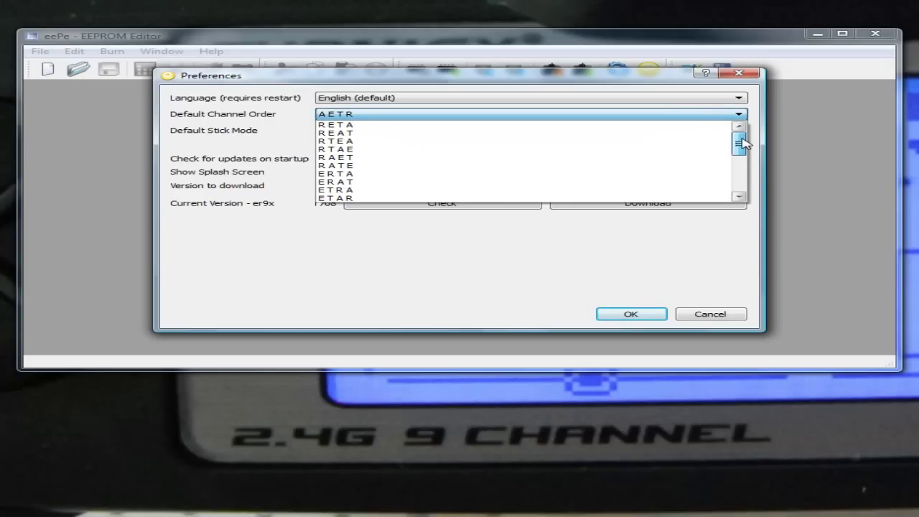
pyautogui.click(635, 125)
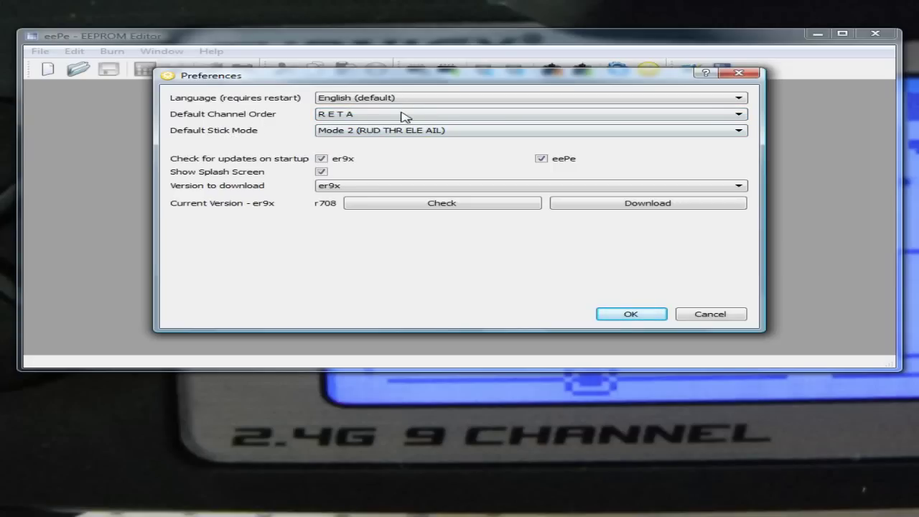
# Step: Set the default channel order to A E T R
pyautogui.click(739, 114)
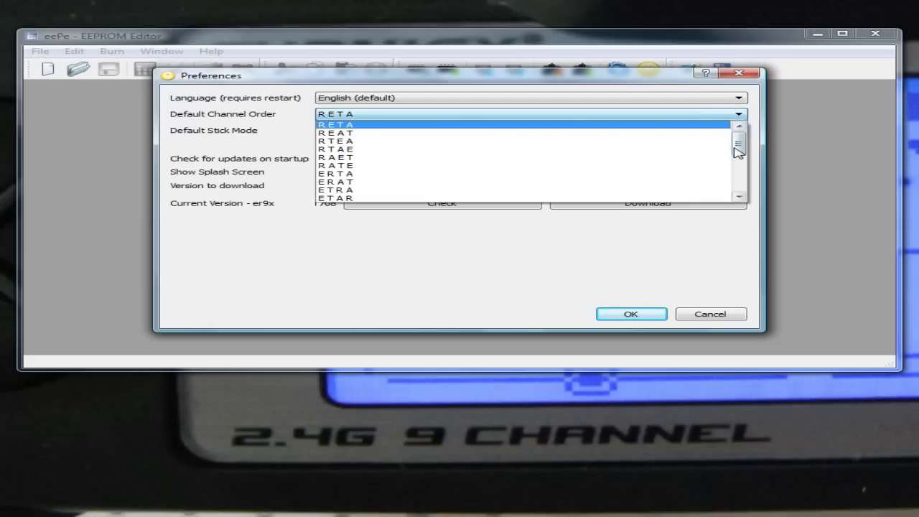
pyautogui.moveTo(739, 147); pyautogui.dragTo(737, 176)
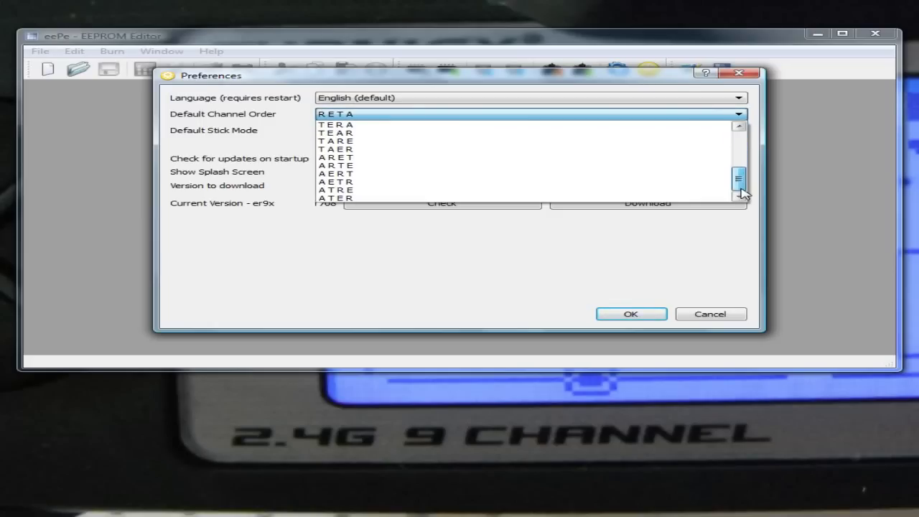
pyautogui.click(520, 183)
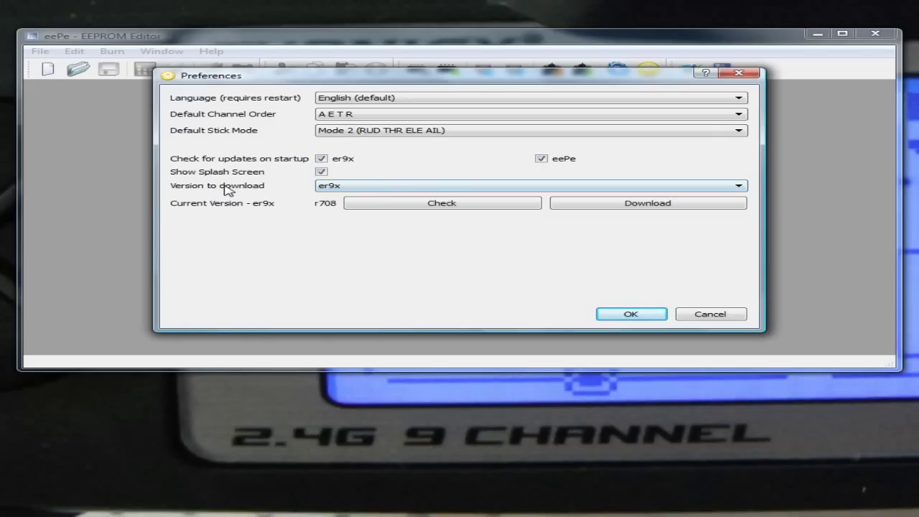
# Step: Keep er9x among the firmware versions to download, check it for updates and accept the preferences
pyautogui.click(658, 190)
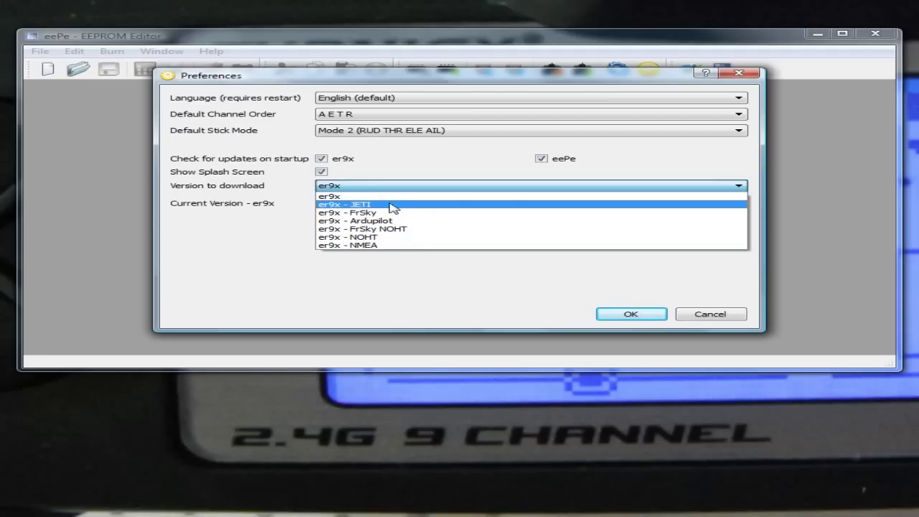
pyautogui.click(269, 254)
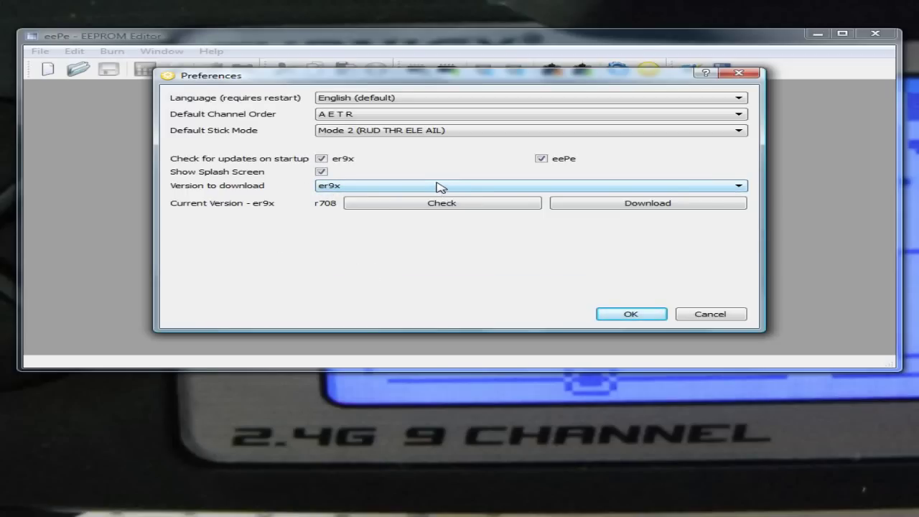
pyautogui.click(439, 208)
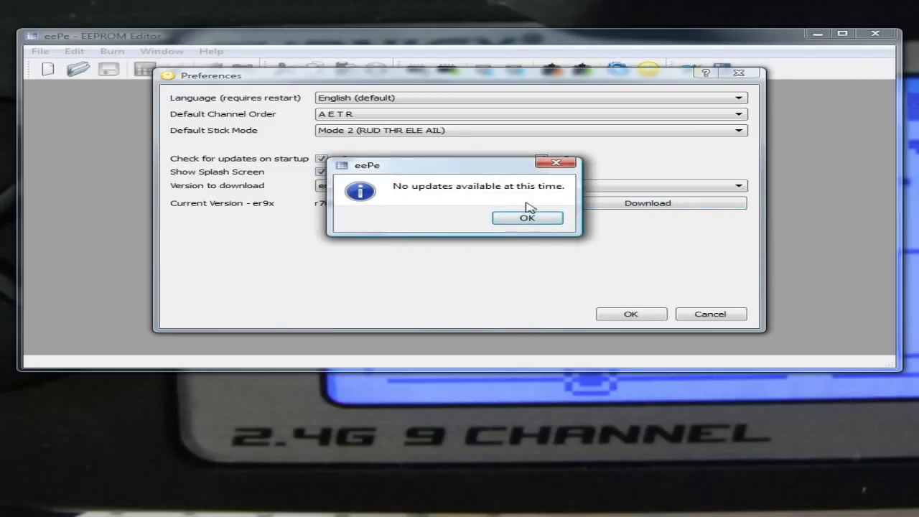
pyautogui.click(522, 222)
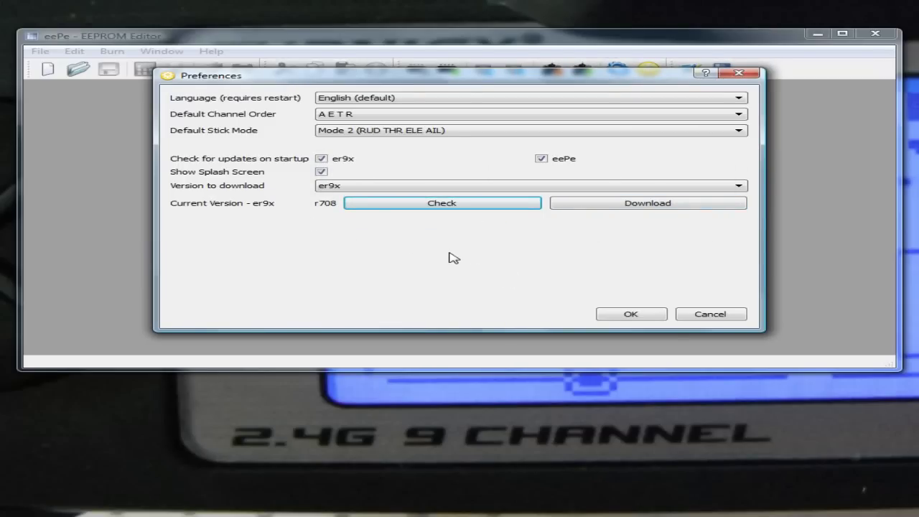
pyautogui.click(624, 316)
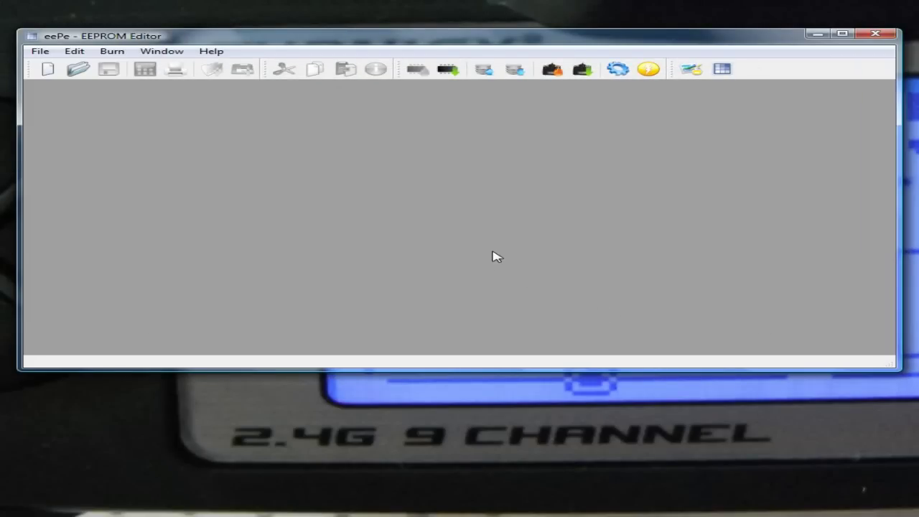
# Step: View the program's About information with its revision and close it
pyautogui.click(722, 69)
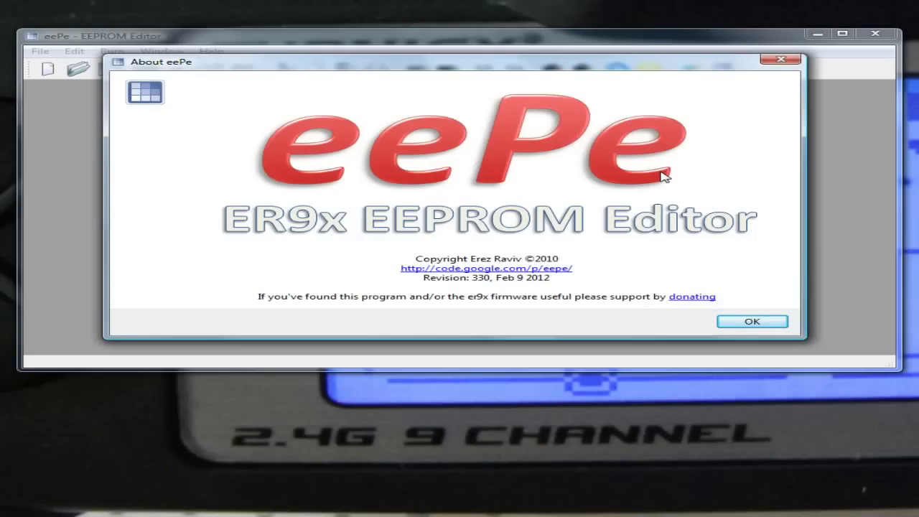
pyautogui.click(755, 325)
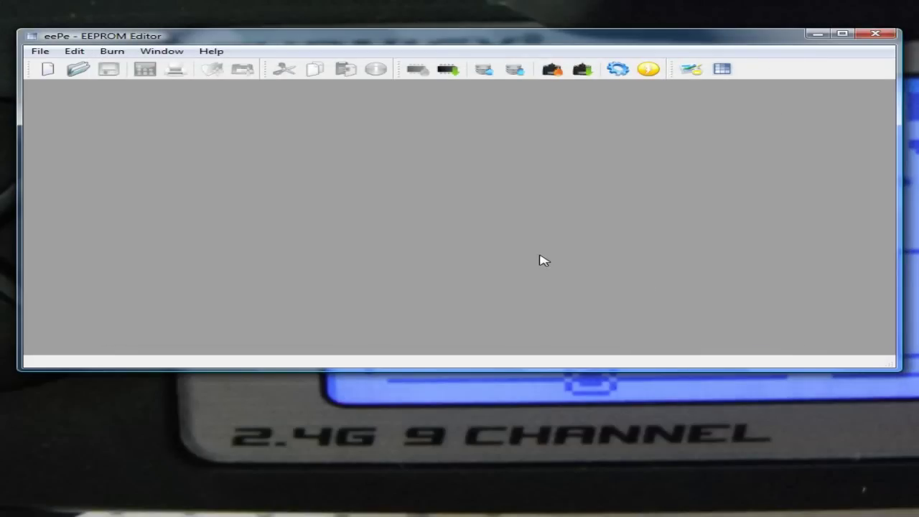